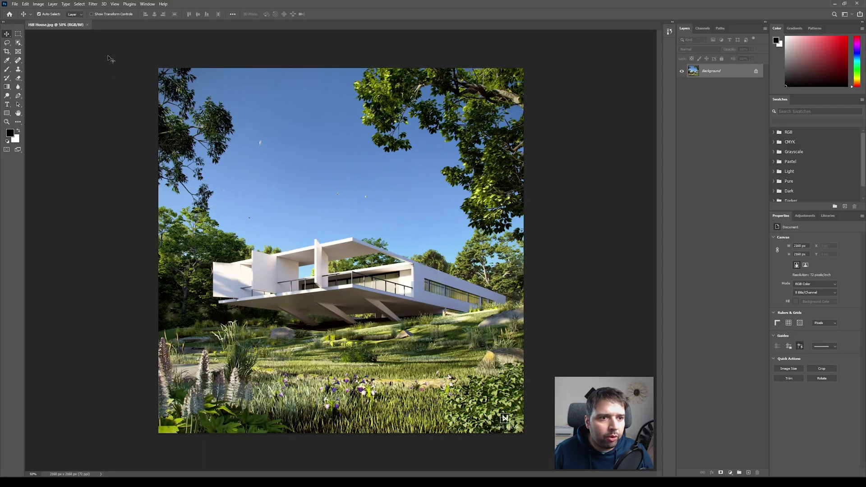
# Step: With Hill House.jpg open, show the Edit menu's list of commands
pyautogui.click(26, 4)
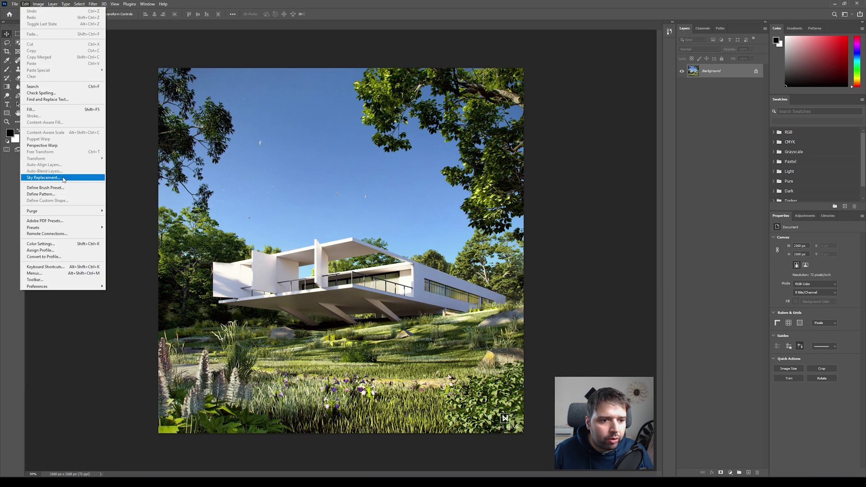
# Step: Start Sky Replacement and preview a cloudier blue sky and a puffy white cloud sky
pyautogui.click(63, 179)
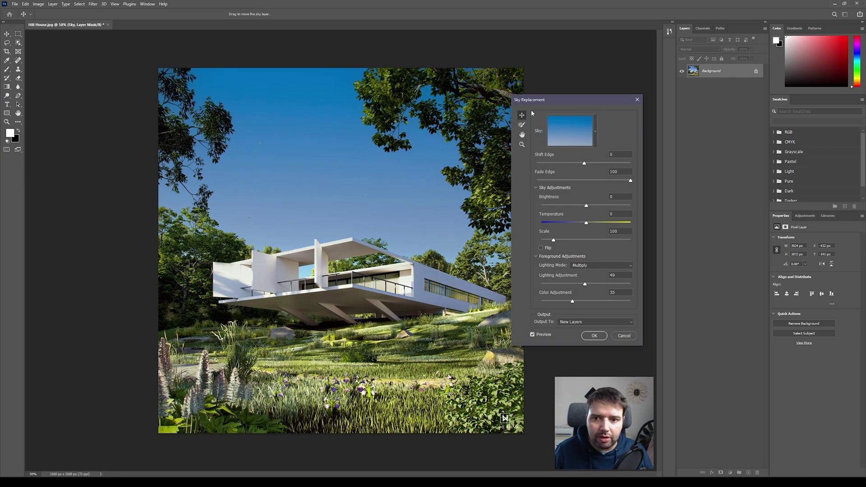
pyautogui.moveTo(542, 101); pyautogui.dragTo(558, 36)
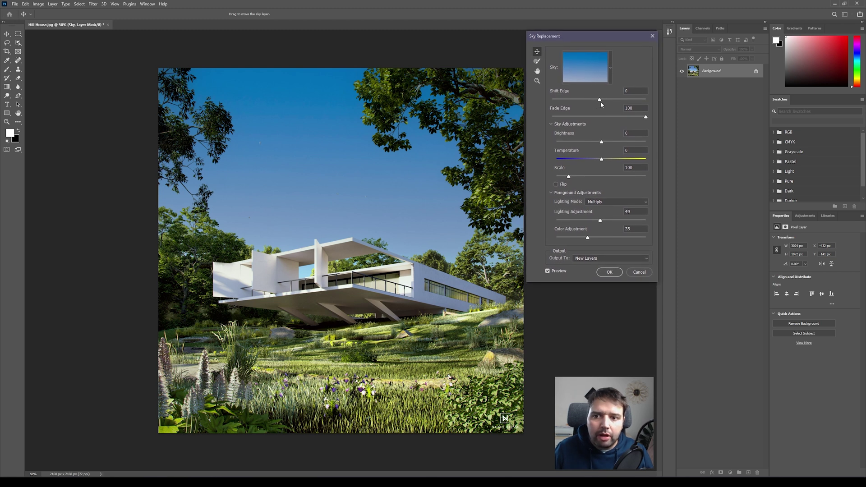
pyautogui.click(607, 68)
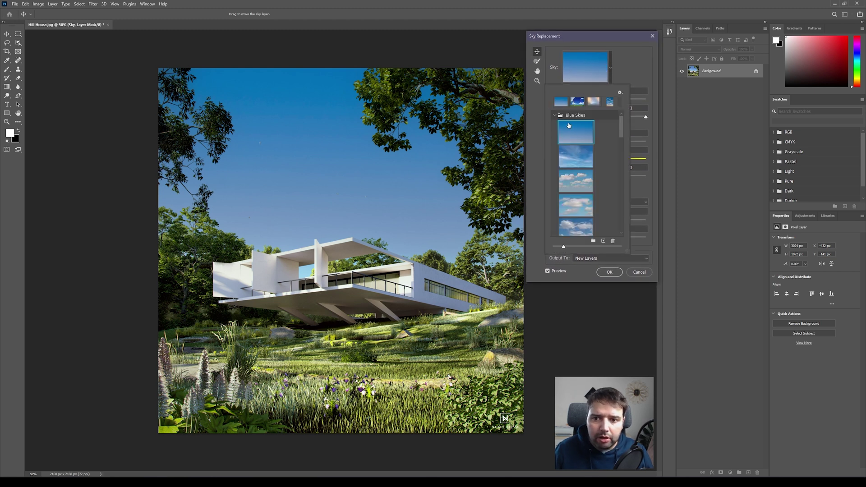
pyautogui.click(573, 154)
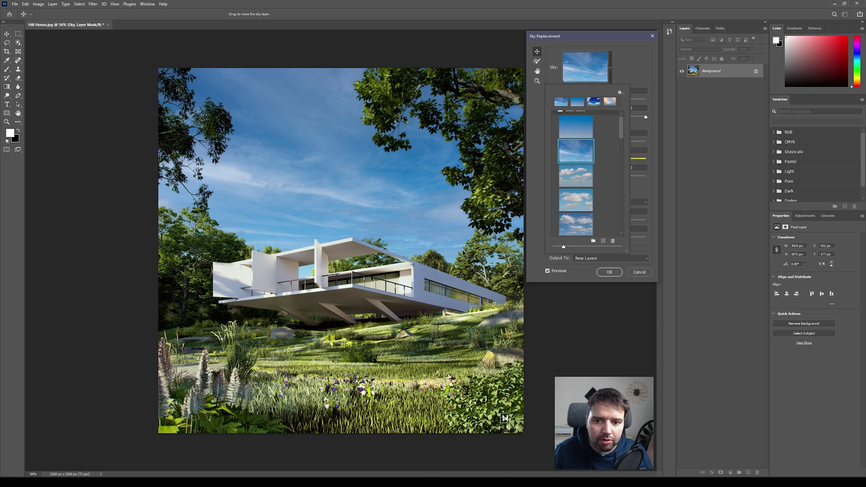
pyautogui.click(575, 174)
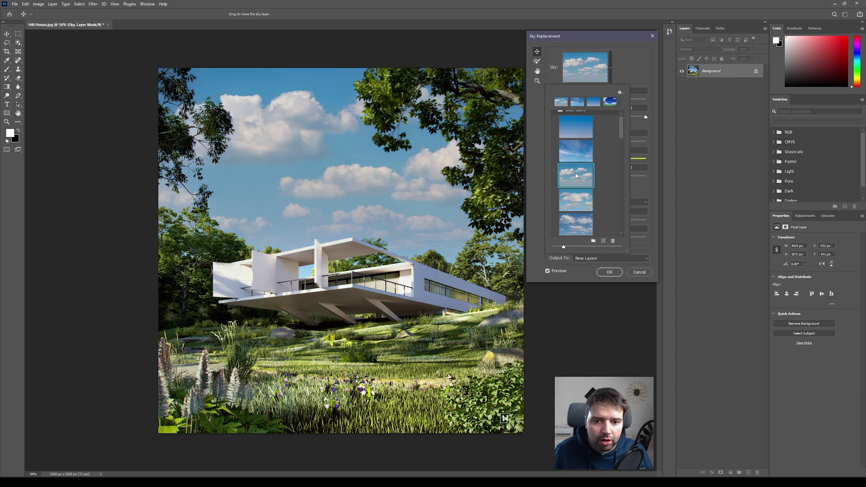
# Step: Try the dramatic puffy and mackerel-cloud skies, then settle on the second, wispy Blue Skies preset
pyautogui.scroll(-3, 610, 202)
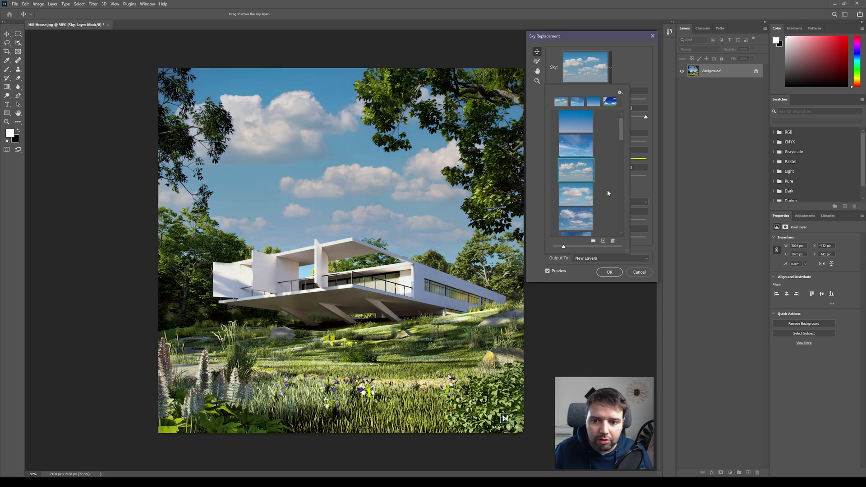
pyautogui.click(560, 179)
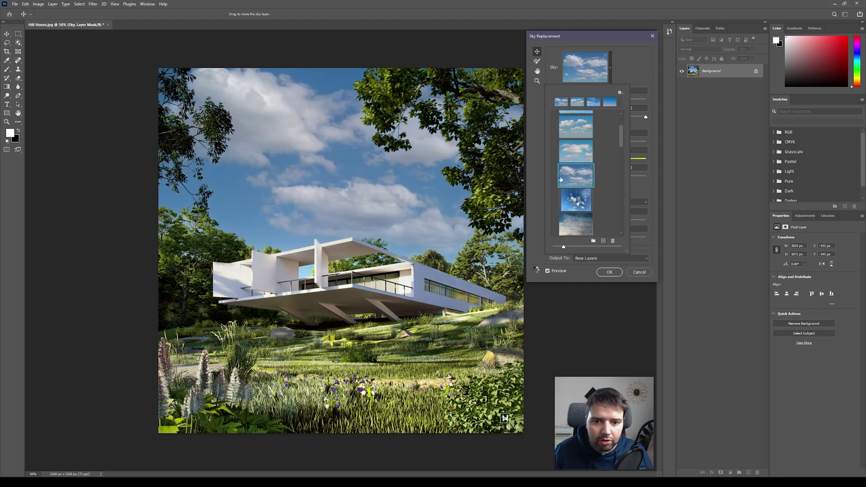
pyautogui.click(576, 200)
pyautogui.scroll(-2, 622, 180)
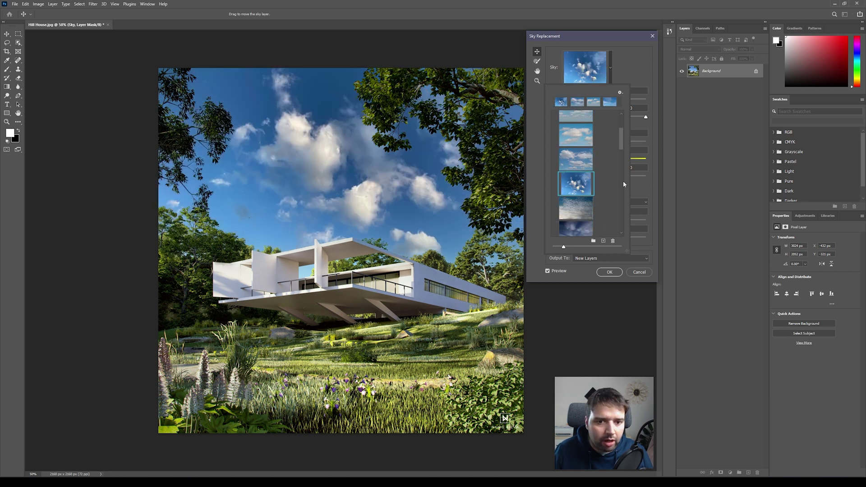
pyautogui.click(585, 193)
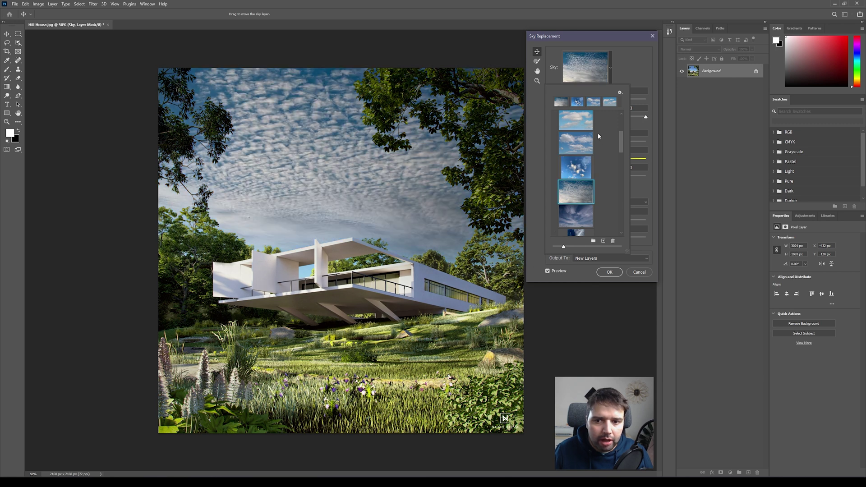
pyautogui.scroll(1, 586, 175)
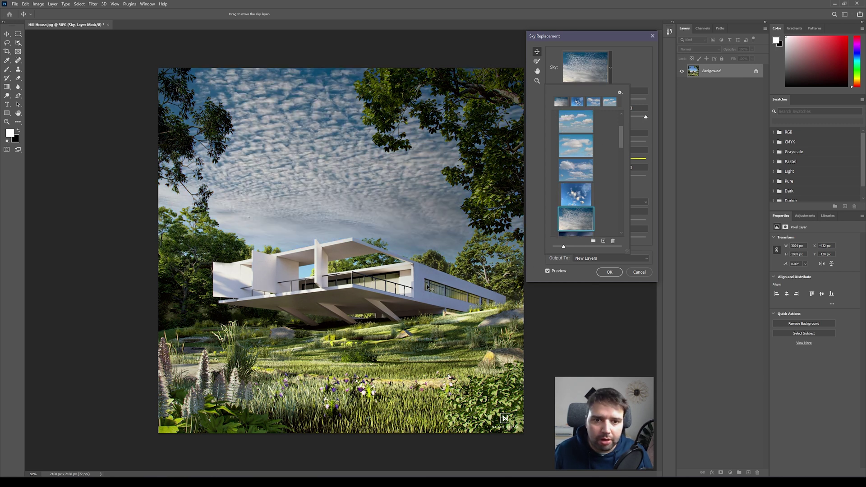
pyautogui.moveTo(619, 141); pyautogui.dragTo(618, 112)
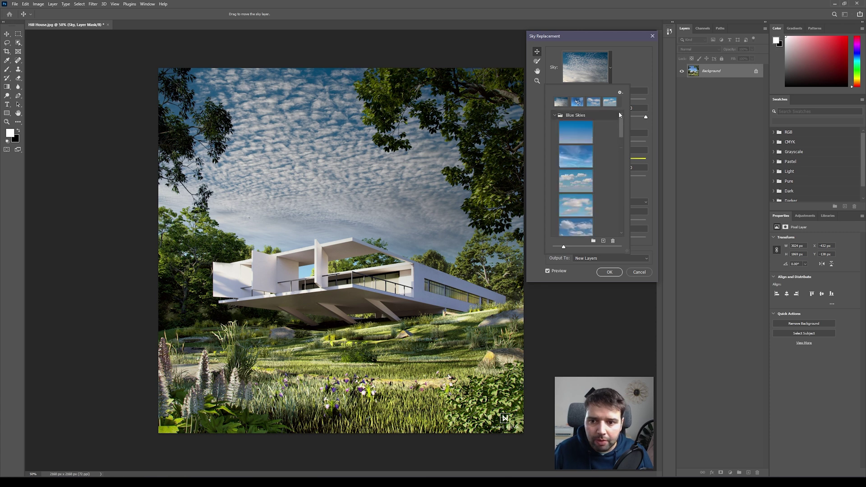
pyautogui.click(574, 166)
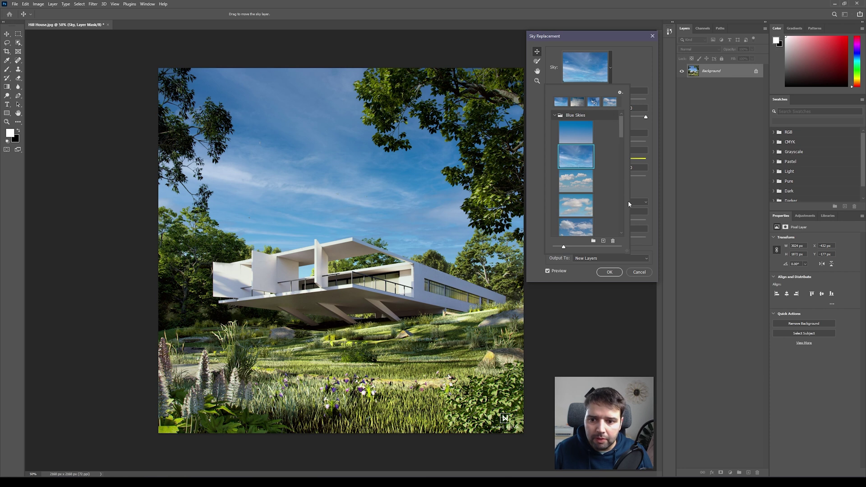
# Step: Adjust the sky to Brightness -2, Temperature 51, Scale 115, Lighting Adjustment 37, Color Adjustment 0
pyautogui.click(653, 229)
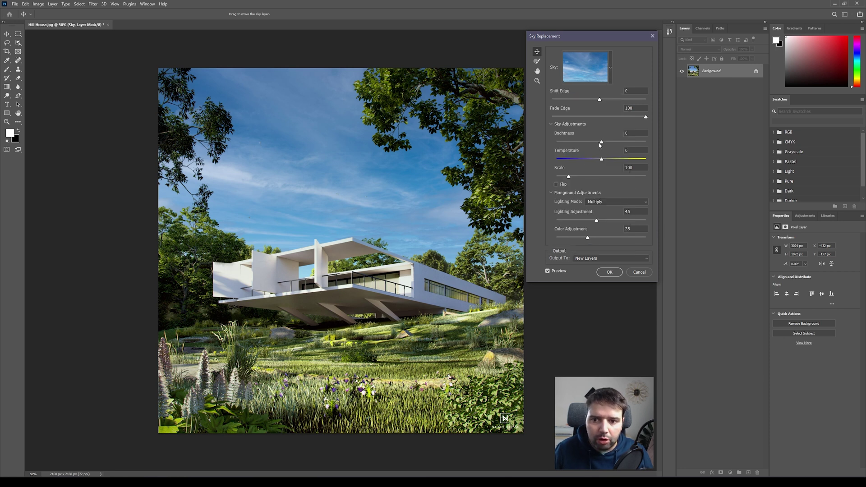
pyautogui.moveTo(603, 144); pyautogui.dragTo(558, 145)
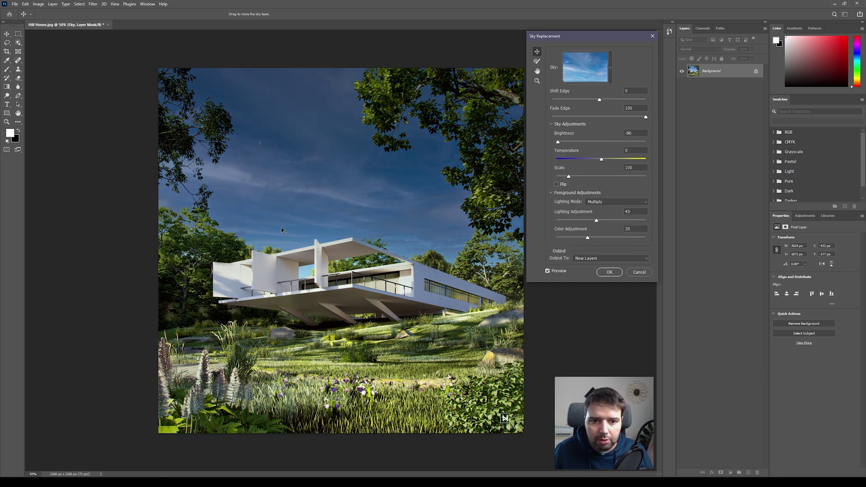
pyautogui.moveTo(618, 143); pyautogui.dragTo(597, 147)
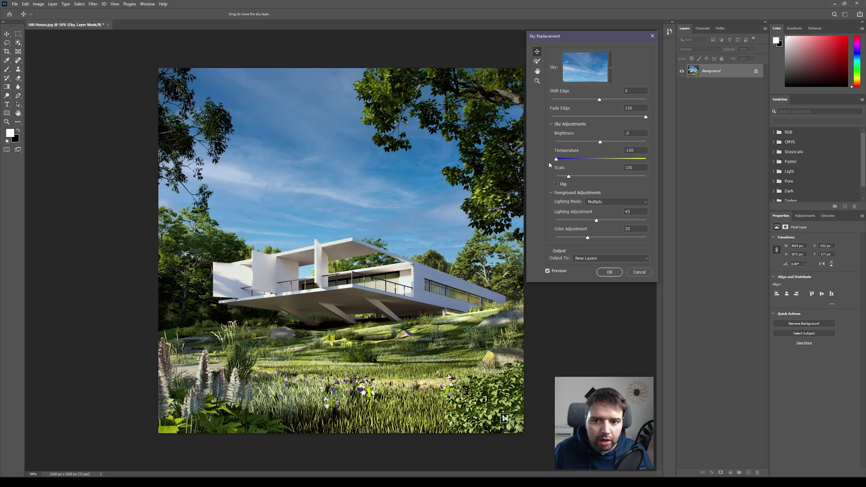
pyautogui.moveTo(559, 160); pyautogui.dragTo(646, 161)
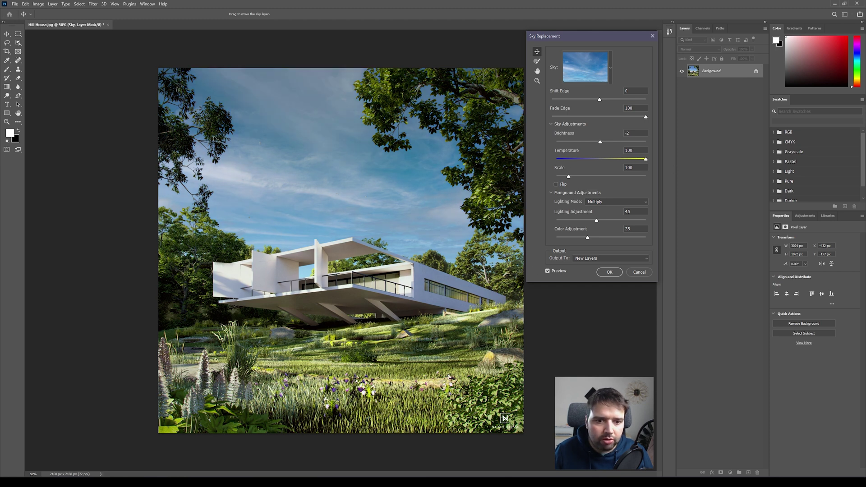
pyautogui.moveTo(646, 159); pyautogui.dragTo(621, 159)
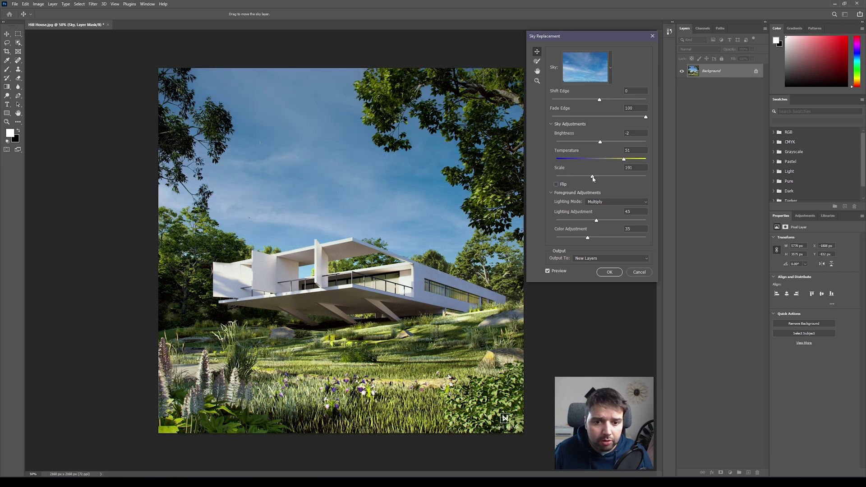
pyautogui.moveTo(593, 178); pyautogui.dragTo(566, 179)
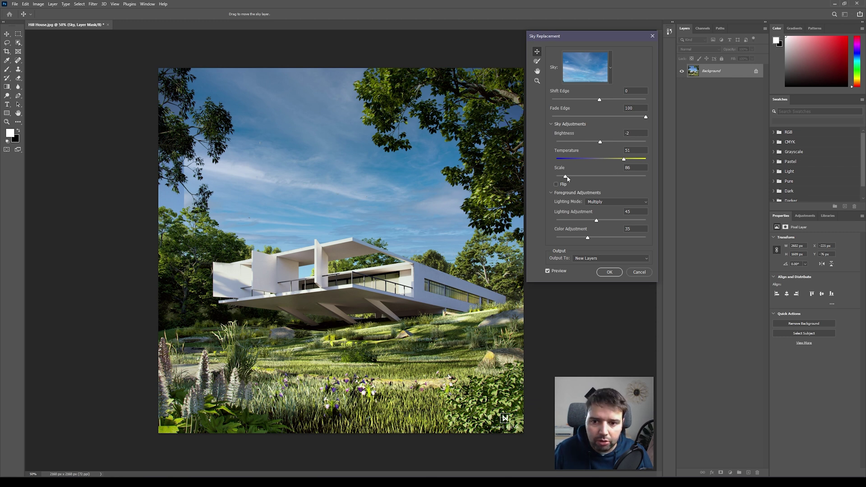
pyautogui.moveTo(572, 179); pyautogui.dragTo(574, 178)
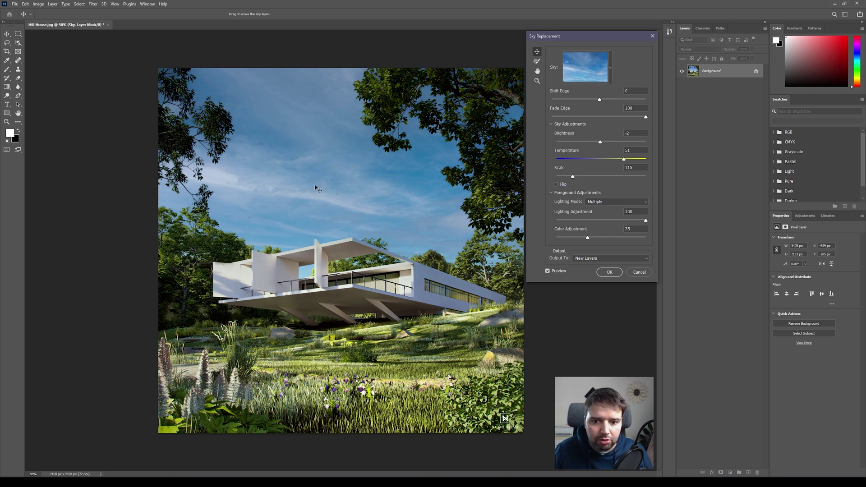
pyautogui.moveTo(648, 220); pyautogui.dragTo(590, 223)
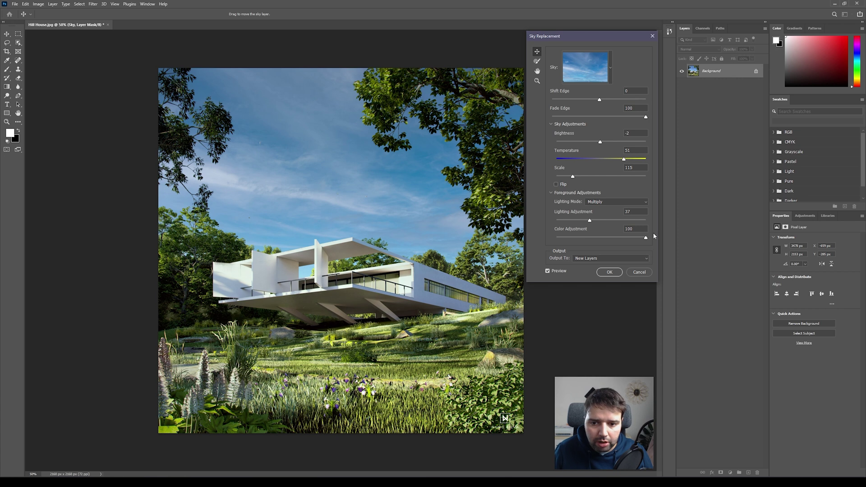
pyautogui.moveTo(645, 240); pyautogui.dragTo(547, 239)
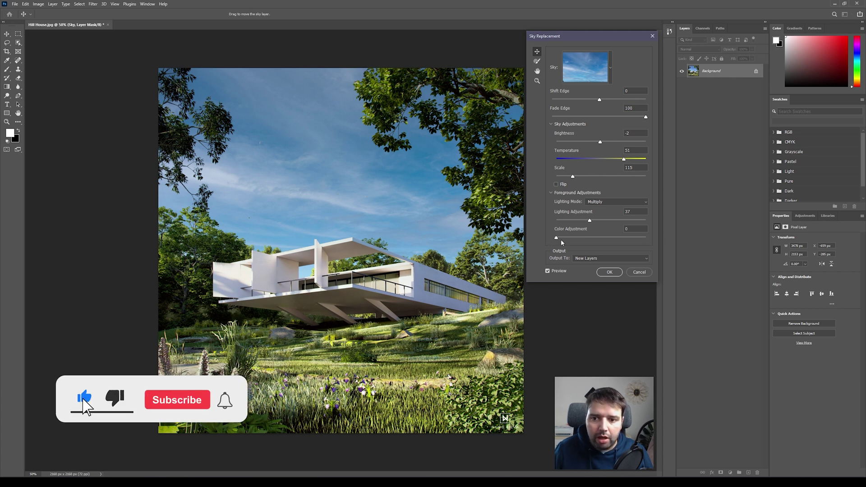
# Step: Browse the Spectacular skies, previewing the rainbow sky and the orange sunset sky
pyautogui.click(607, 79)
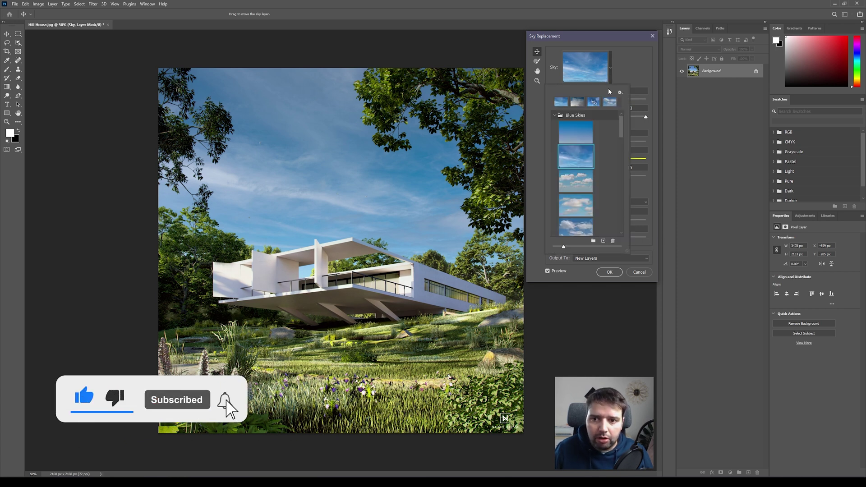
pyautogui.click(555, 117)
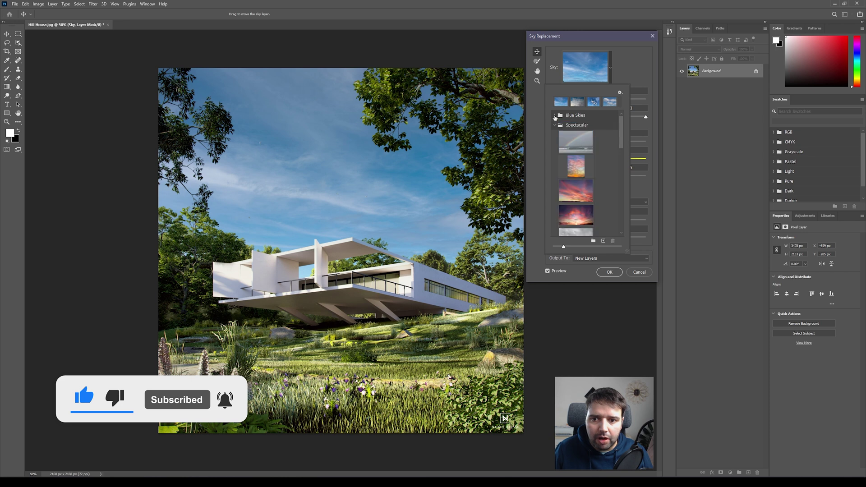
pyautogui.click(588, 143)
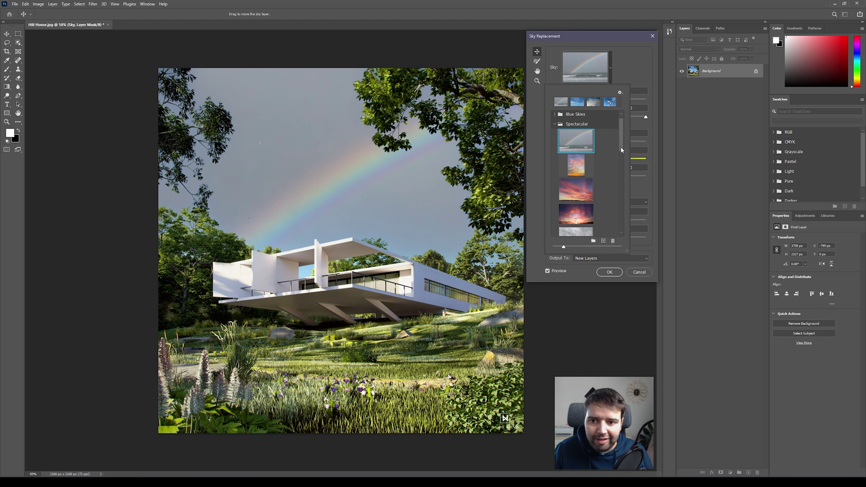
pyautogui.scroll(-2, 583, 124)
pyautogui.click(576, 118)
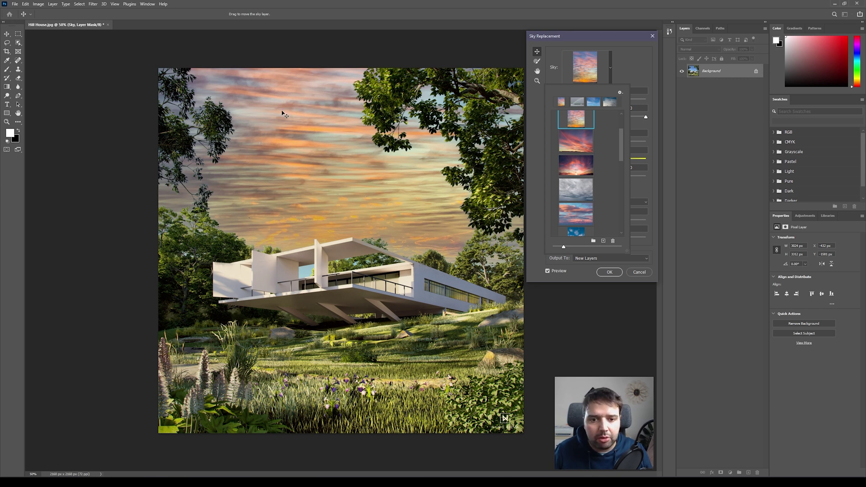
# Step: Try the pink-purple sunset and grey stormy skies, then choose the soft peach-and-blue cloudy preset
pyautogui.click(563, 171)
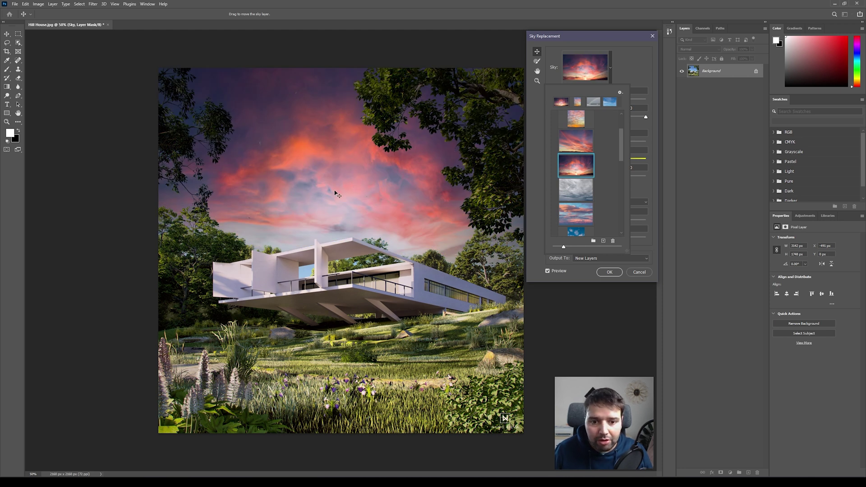
pyautogui.click(571, 198)
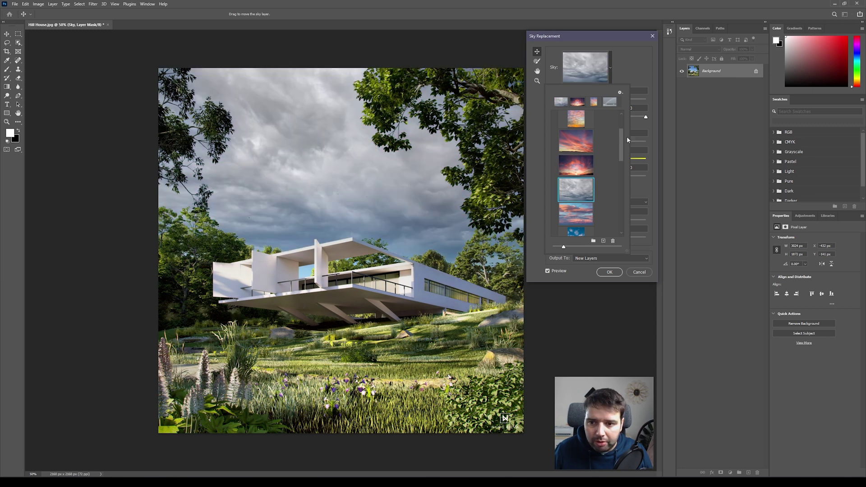
pyautogui.scroll(-1, 622, 140)
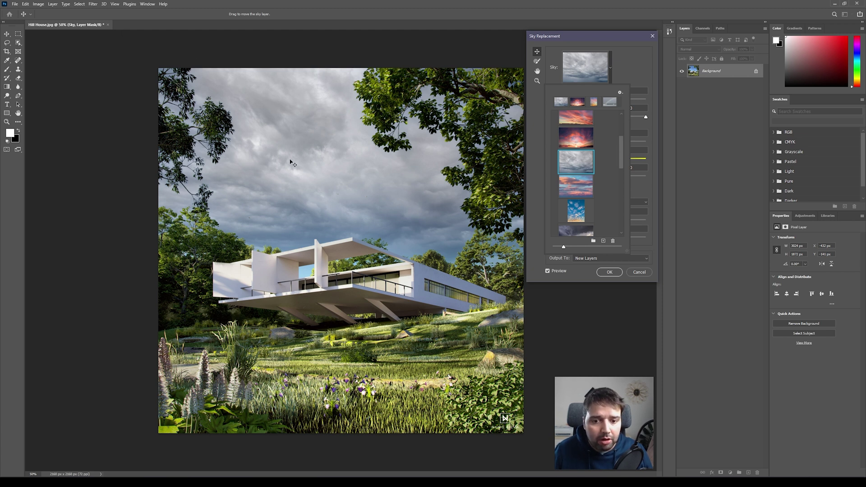
pyautogui.moveTo(624, 155); pyautogui.dragTo(618, 203)
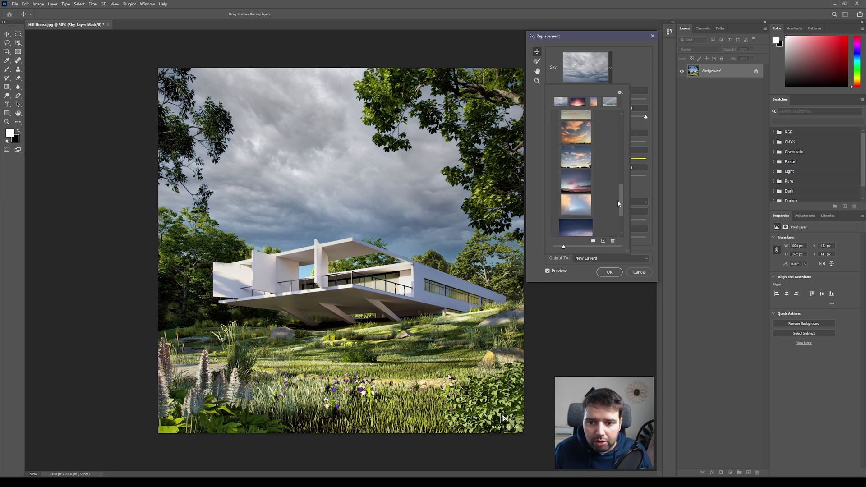
pyautogui.click(576, 205)
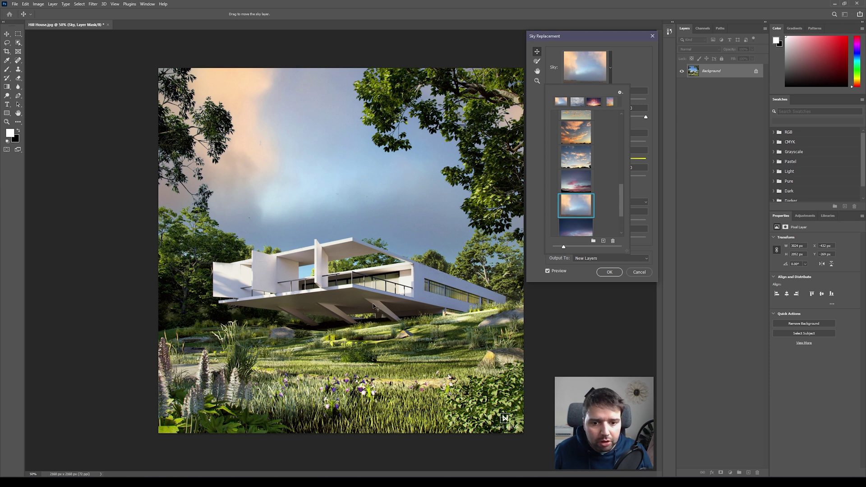
pyautogui.click(536, 179)
# Step: Toggle the preview several times to compare the pastel sky against the original
pyautogui.click(548, 272)
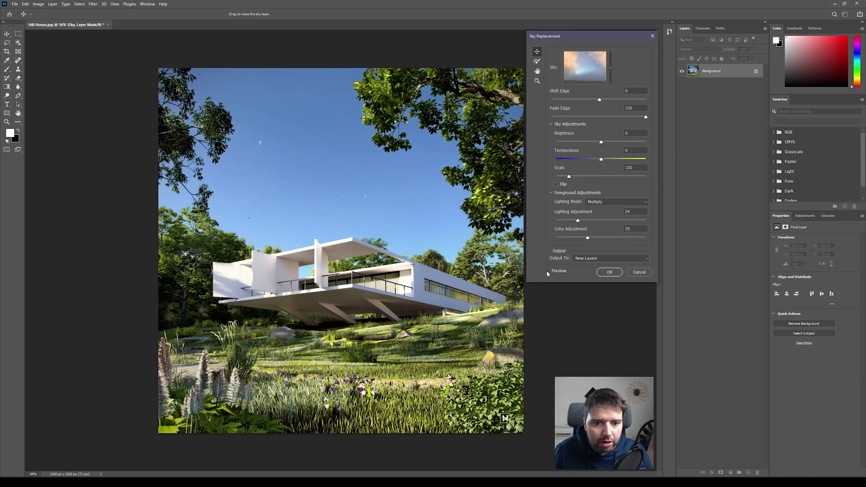
pyautogui.click(548, 272)
pyautogui.click(548, 271)
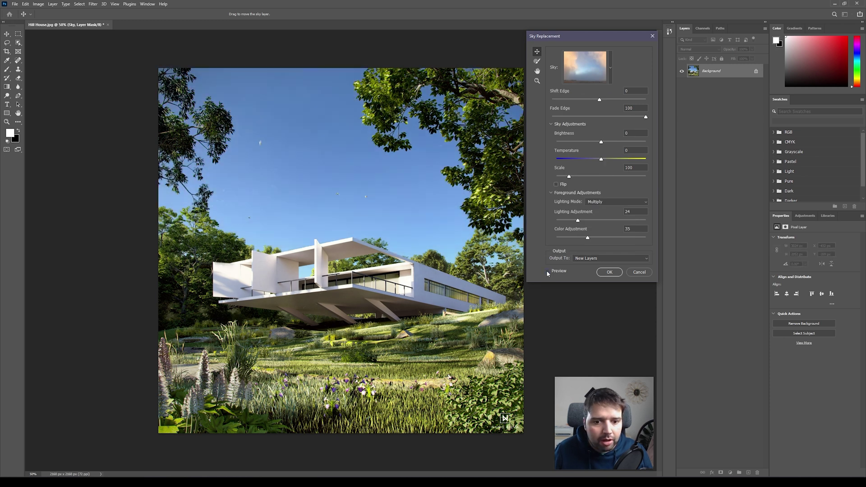
pyautogui.click(548, 272)
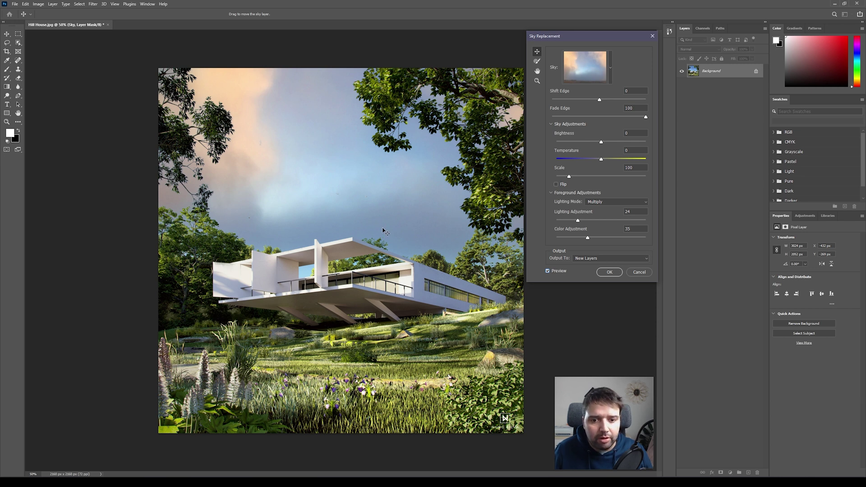
pyautogui.click(548, 272)
pyautogui.click(548, 272)
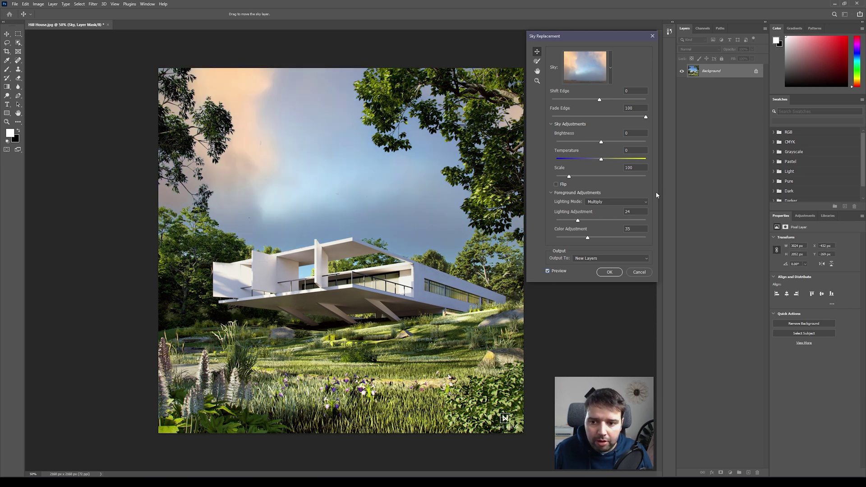
# Step: Set Color Adjustment to 12, Lighting Adjustment to 21 and warm the Temperature to 55
pyautogui.moveTo(600, 237); pyautogui.dragTo(650, 225)
pyautogui.moveTo(589, 223); pyautogui.dragTo(575, 223)
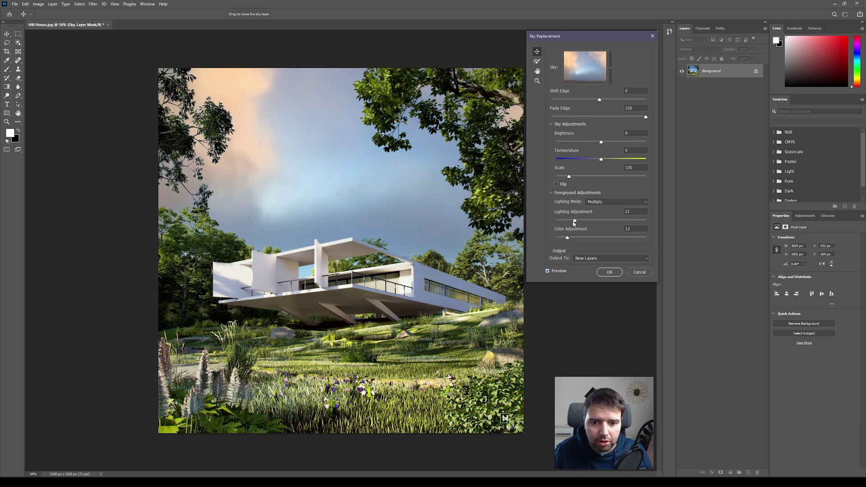
pyautogui.moveTo(601, 158); pyautogui.dragTo(629, 161)
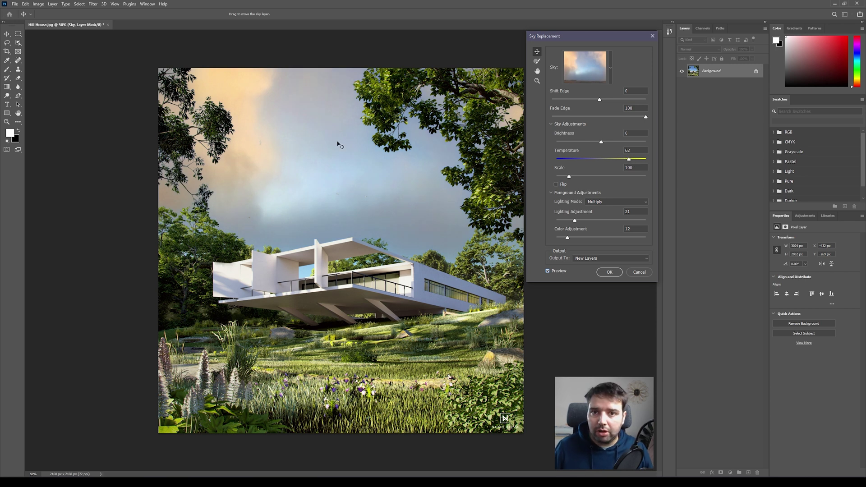
# Step: Apply the pastel sky replacement and load its sky and lighting masks as selections to inspect them
pyautogui.click(610, 272)
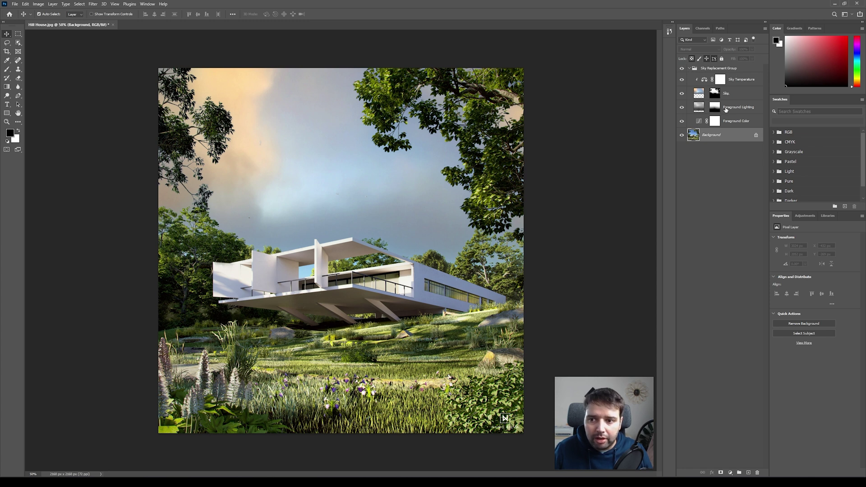
pyautogui.keyDown('ctrl'); pyautogui.click(714, 95); pyautogui.keyUp('ctrl')
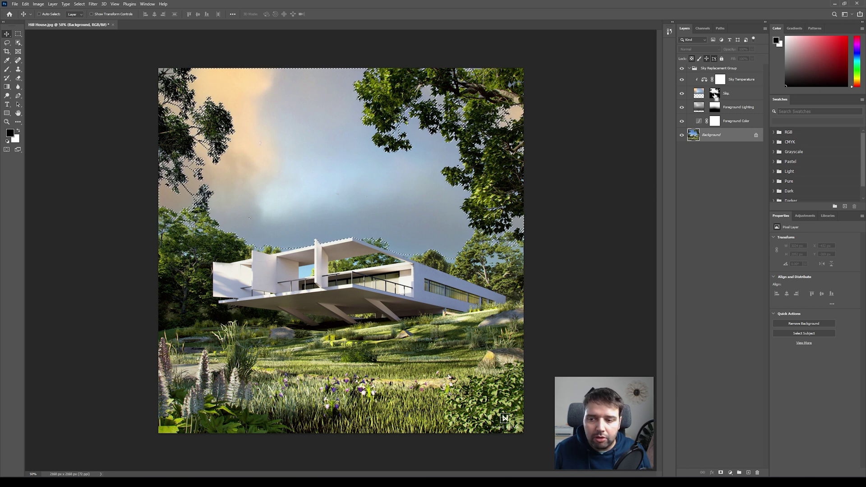
pyautogui.keyDown('ctrl'); pyautogui.click(697, 108); pyautogui.keyUp('ctrl')
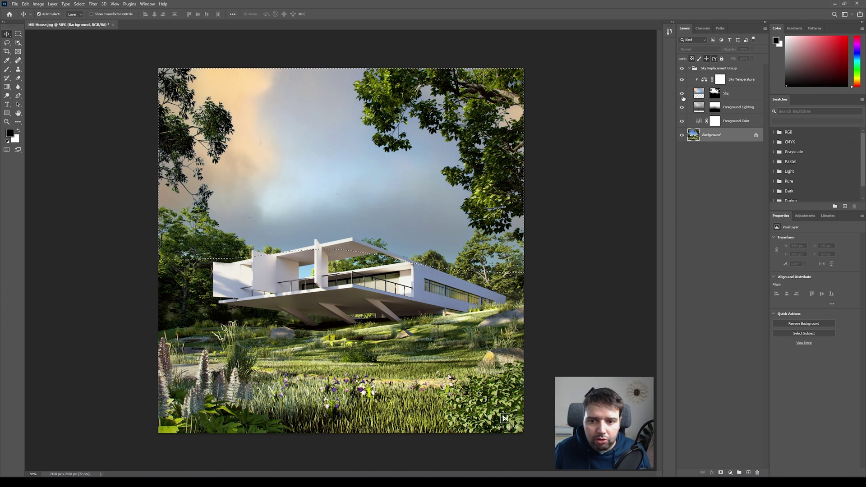
pyautogui.keyDown('ctrl'); pyautogui.click(714, 94); pyautogui.keyUp('ctrl')
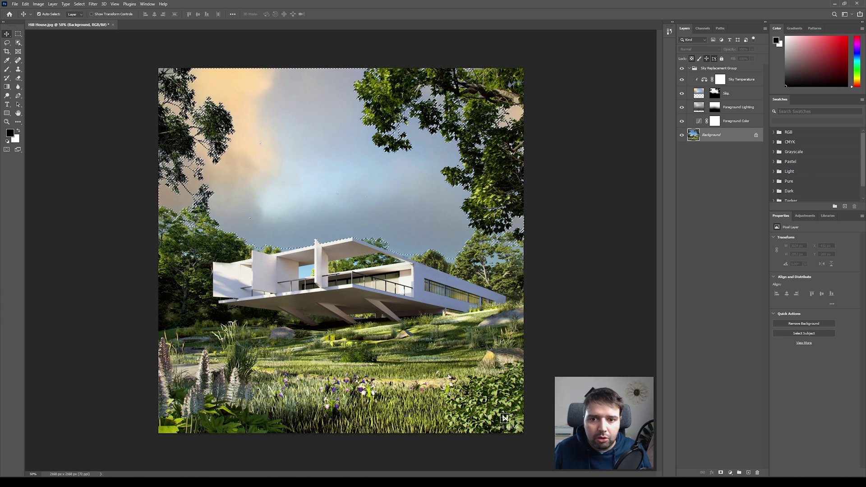
pyautogui.hotkey('ctrl', 'd')
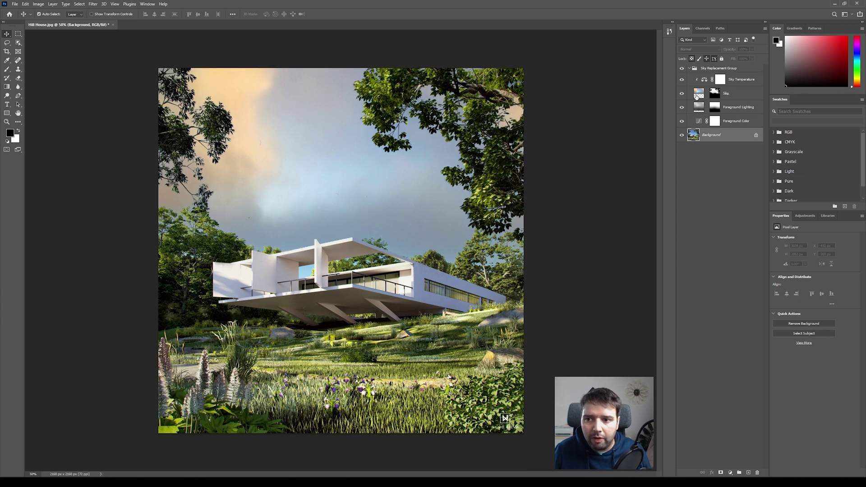
# Step: Move and enlarge the Sky layer to about 118%, then collapse and hide the Sky Replacement Group
pyautogui.click(731, 93)
pyautogui.click(740, 79)
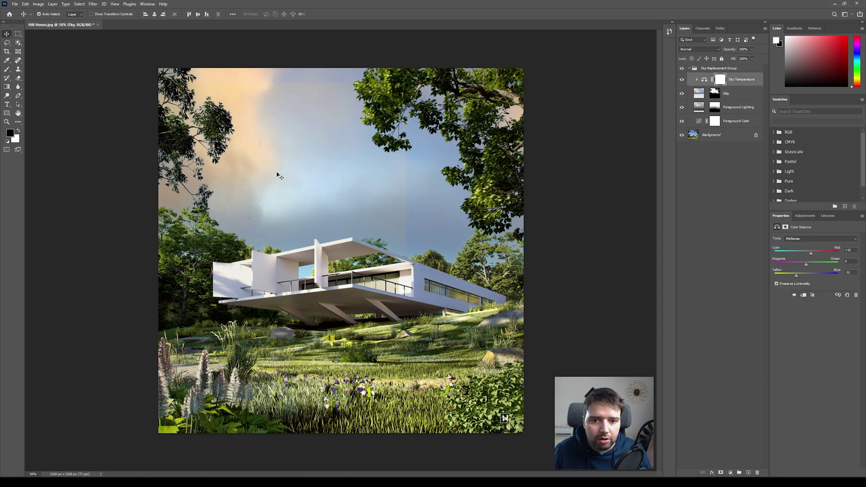
pyautogui.click(699, 93)
pyautogui.hotkey('ctrl', 't')
pyautogui.moveTo(397, 154); pyautogui.dragTo(397, 179)
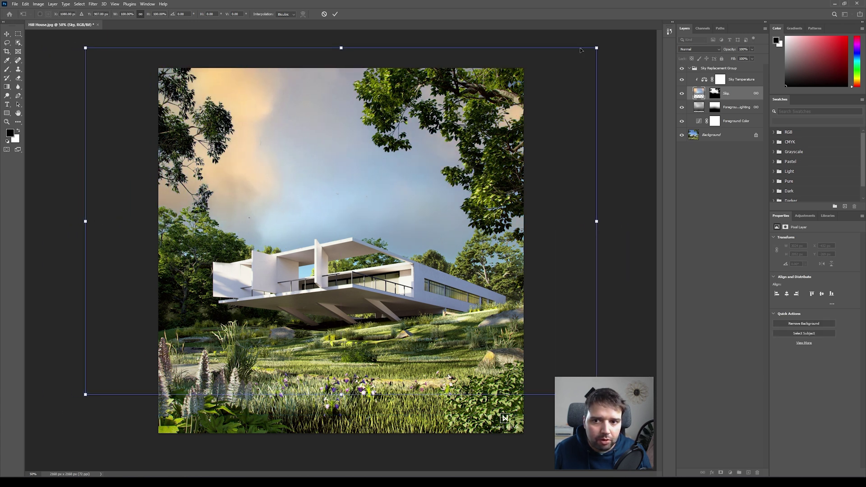
pyautogui.moveTo(596, 47); pyautogui.dragTo(675, 20)
pyautogui.press('Return')
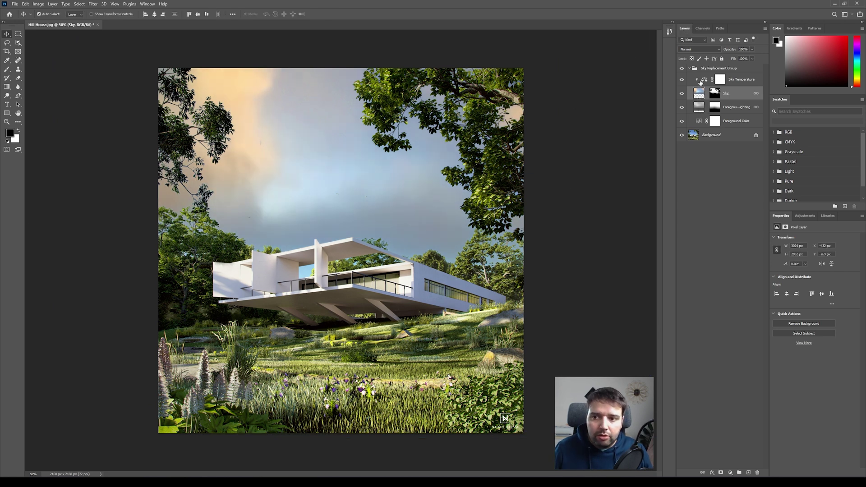
pyautogui.click(689, 68)
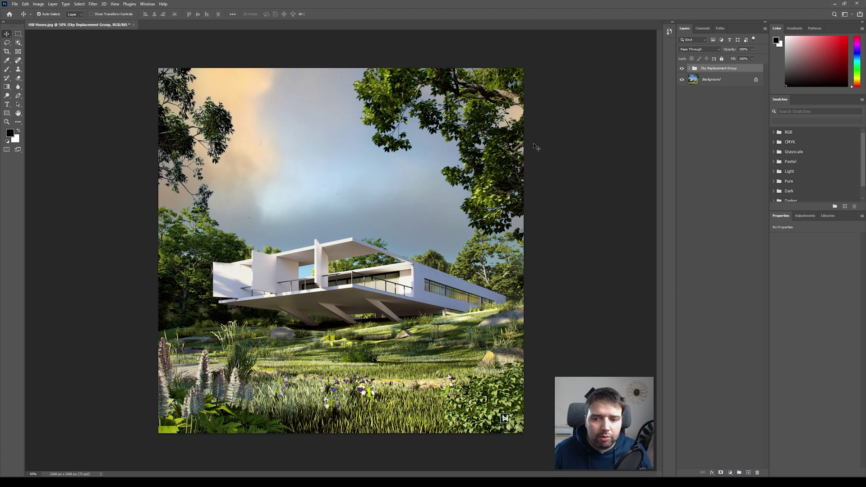
pyautogui.click(682, 68)
# Step: Select the Background layer and search Pexels for 'blue sky'
pyautogui.click(695, 79)
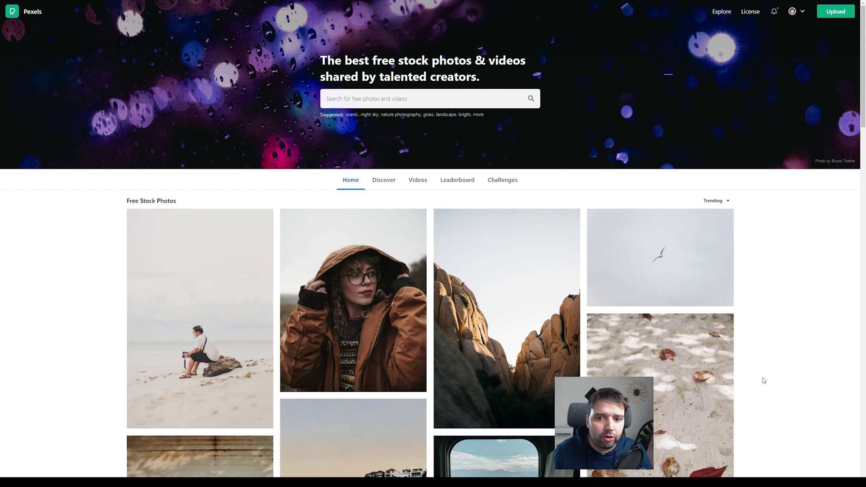
pyautogui.click(360, 98)
pyautogui.write('blue sky')
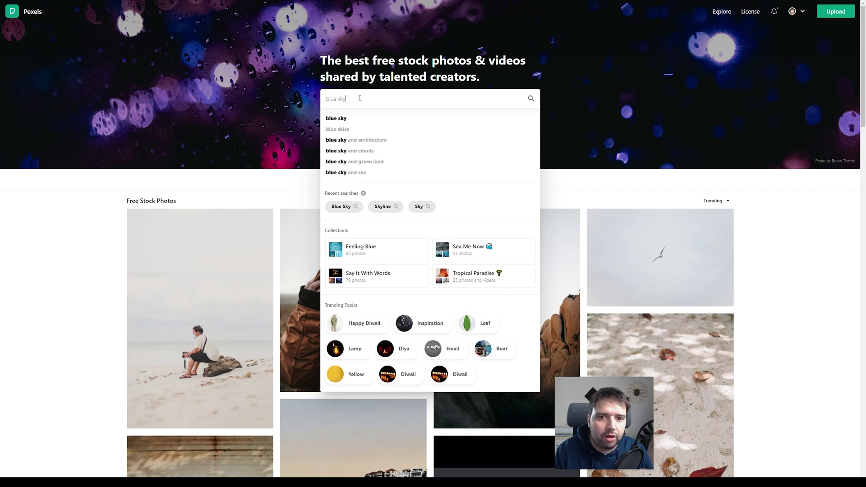
pyautogui.press('Return')
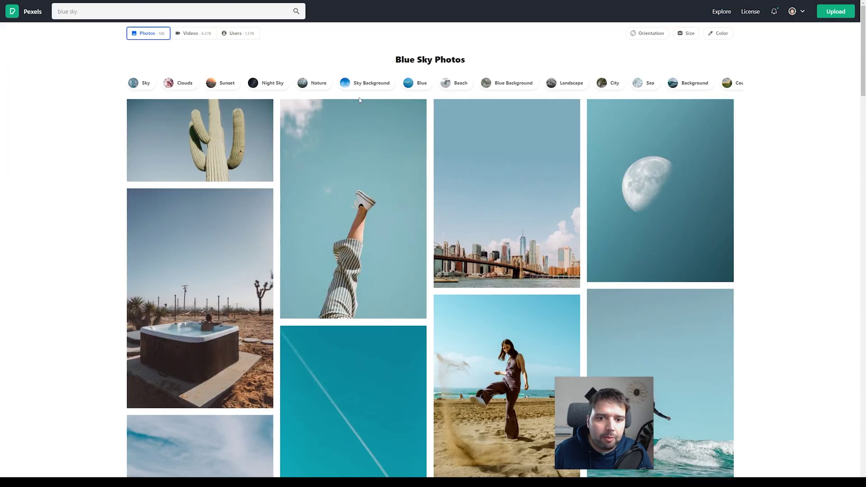
# Step: Scroll far down through the 'blue sky' results looking for a suitable cloud photo
pyautogui.scroll(-4, 316, 194)
pyautogui.scroll(-15, 247, 188)
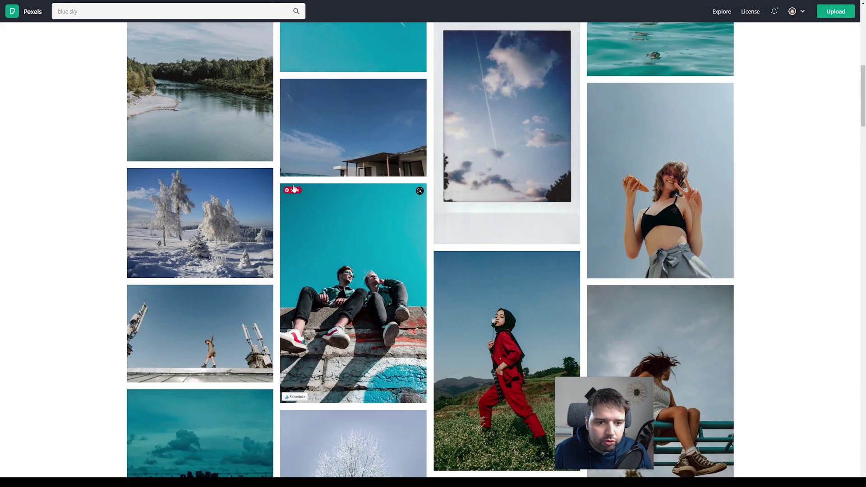
pyautogui.scroll(-4, 349, 207)
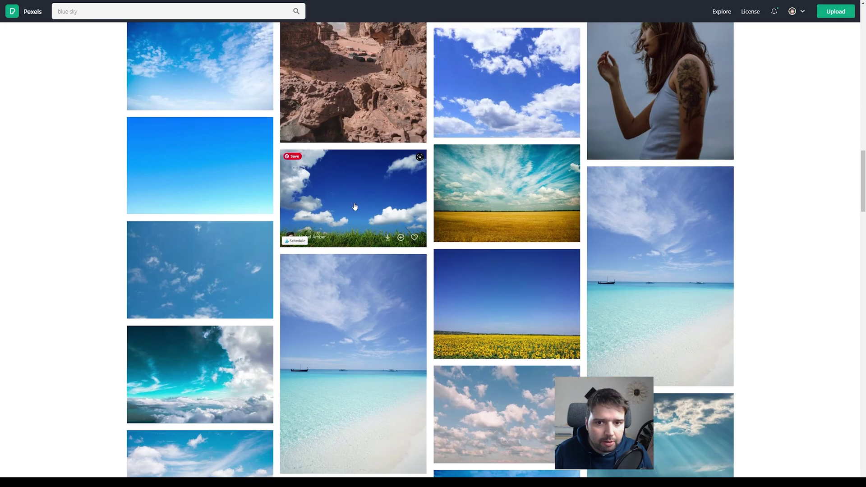
pyautogui.scroll(2, 260, 193)
pyautogui.scroll(-4, 260, 193)
pyautogui.scroll(-3, 260, 193)
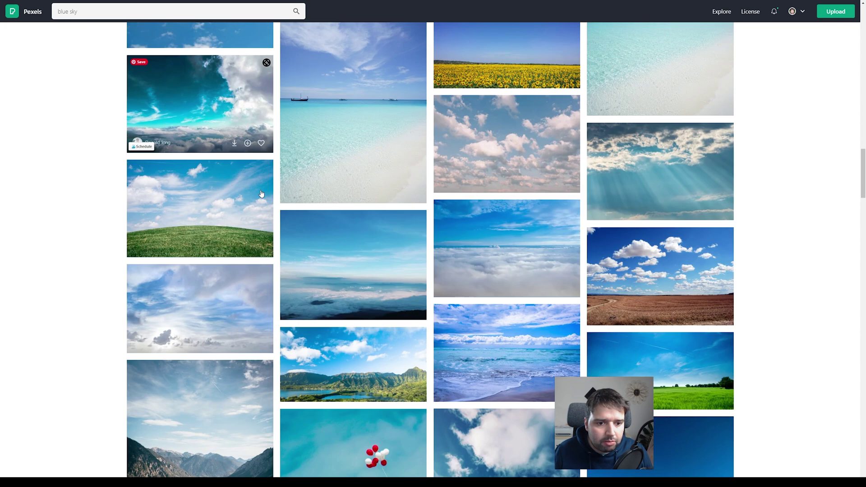
pyautogui.scroll(-3, 564, 181)
pyautogui.scroll(-8, 518, 180)
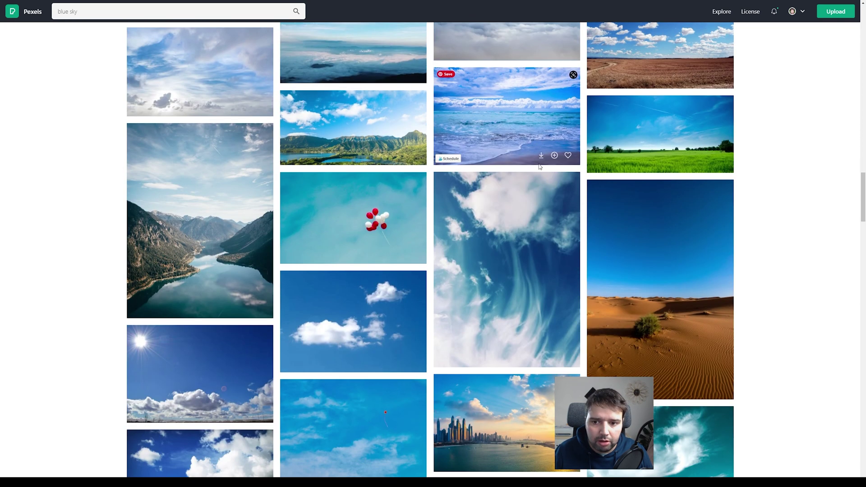
pyautogui.scroll(-4, 357, 149)
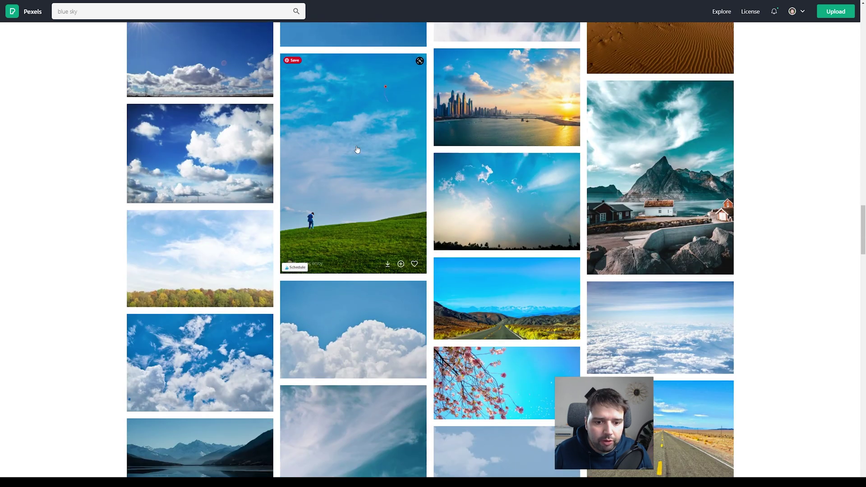
pyautogui.scroll(-2, 217, 174)
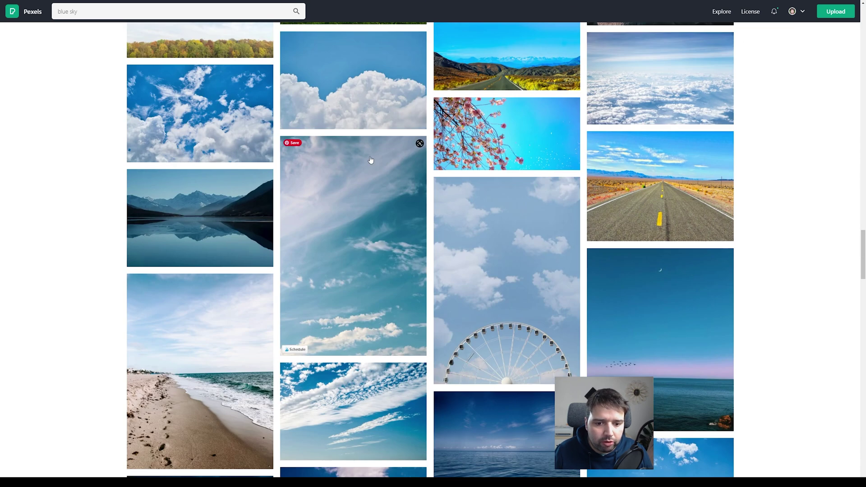
pyautogui.scroll(-7, 504, 209)
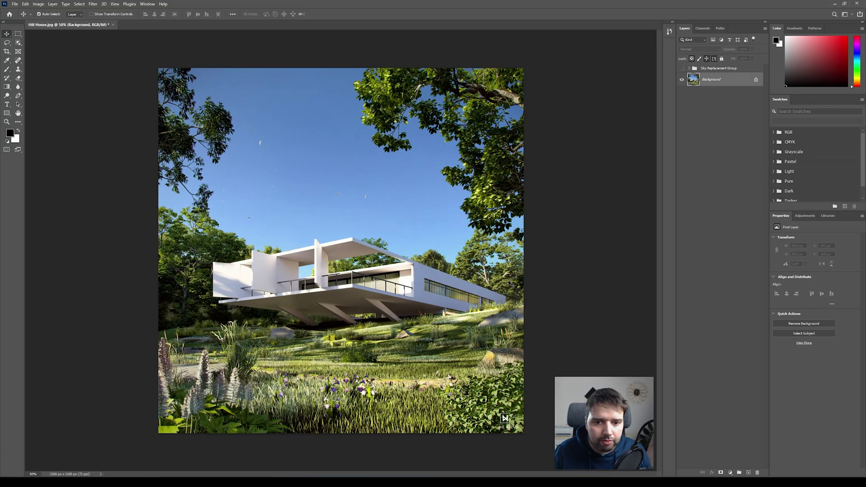
# Step: Start Sky Replacement again and apply the peach-and-blue cloudy preset
pyautogui.click(25, 4)
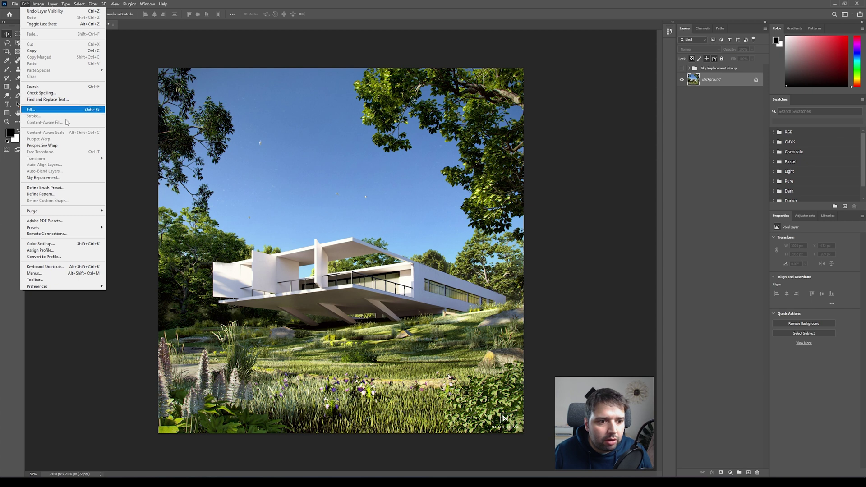
pyautogui.click(56, 177)
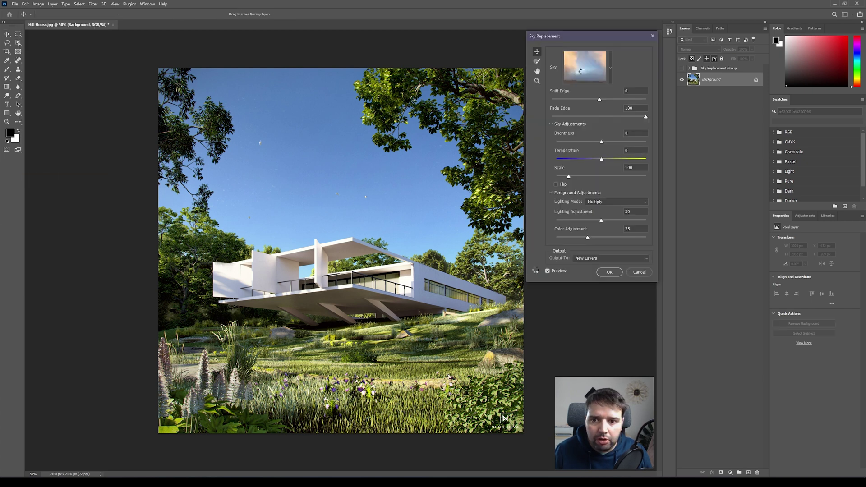
pyautogui.click(585, 67)
pyautogui.click(577, 101)
# Step: Import the downloaded Pexels sky photo as a new custom sky with its default name
pyautogui.click(585, 68)
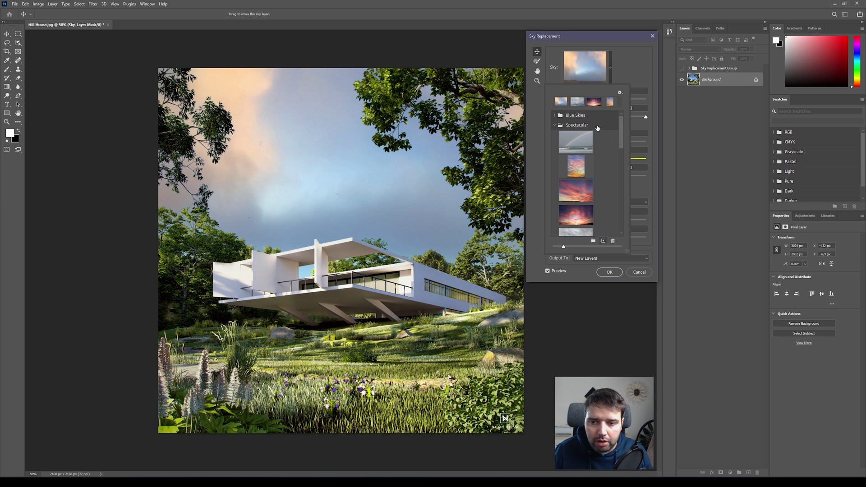
pyautogui.click(603, 242)
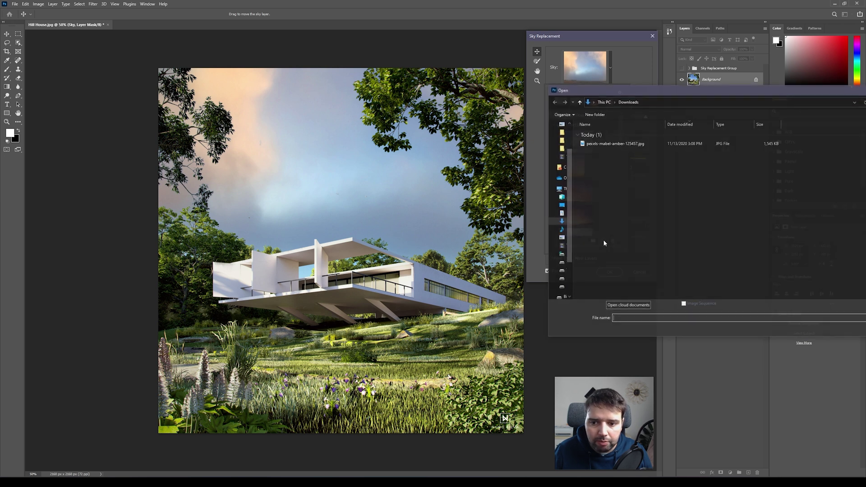
pyautogui.click(607, 144)
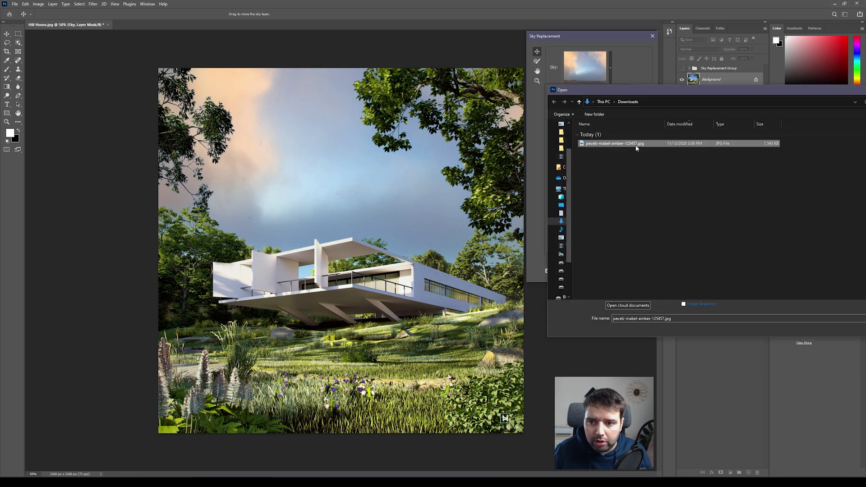
pyautogui.press('Return')
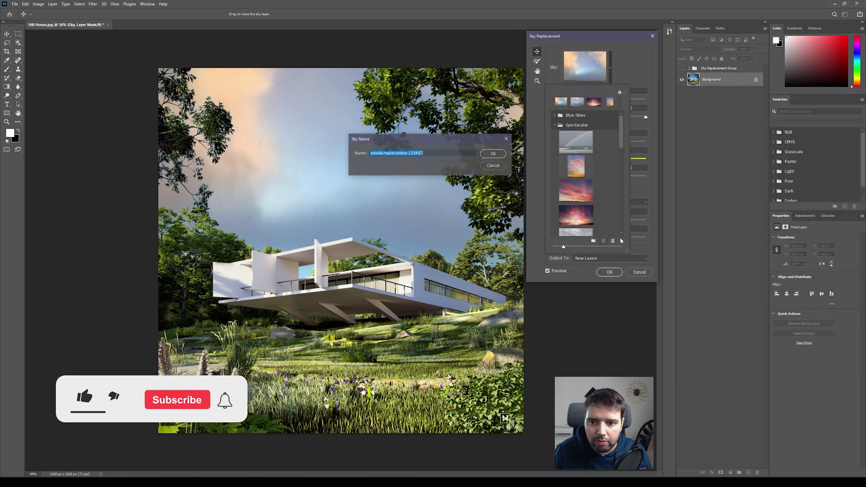
pyautogui.click(494, 154)
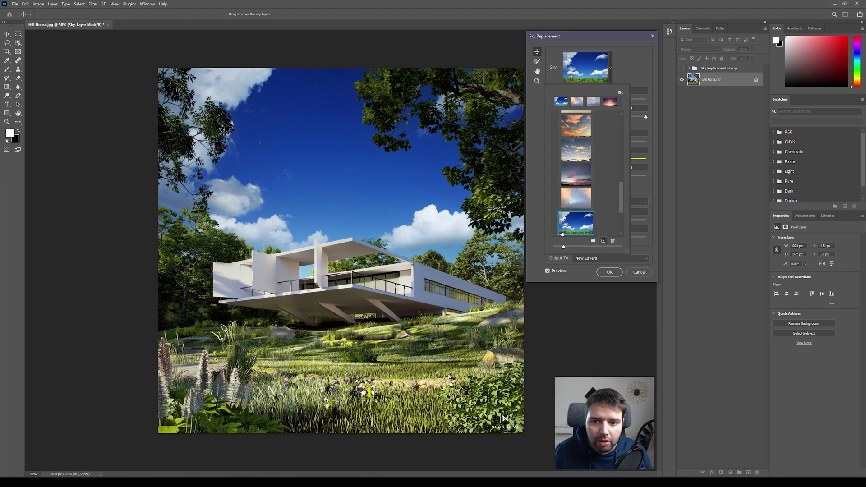
# Step: Set the blue cloud sky to Scale 117, Brightness 41, Color Adjustment 56, and apply it
pyautogui.click(526, 167)
pyautogui.moveTo(571, 178); pyautogui.dragTo(575, 179)
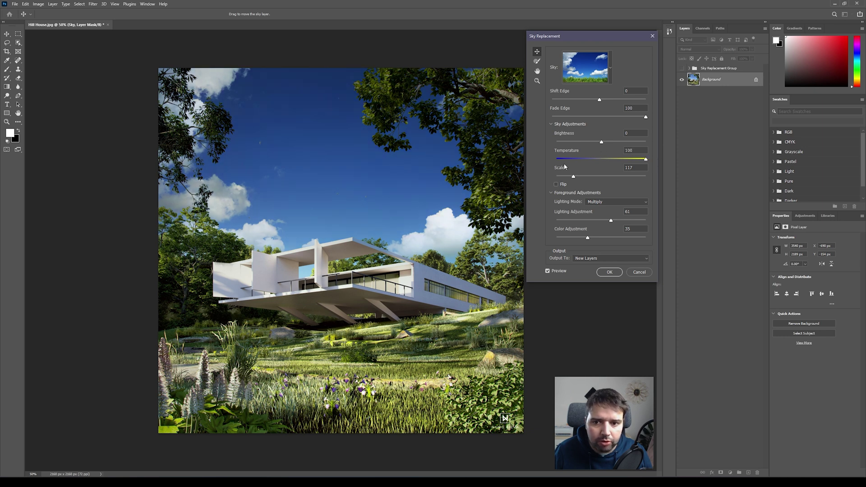
pyautogui.moveTo(602, 143); pyautogui.dragTo(620, 146)
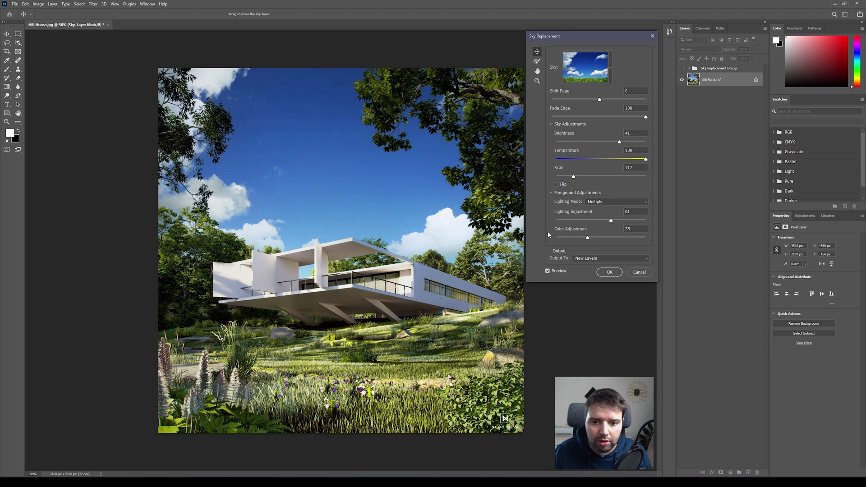
pyautogui.moveTo(588, 238)
pyautogui.mouseDown()
pyautogui.moveTo(607, 239)
pyautogui.moveTo(603, 222)
pyautogui.moveTo(590, 222)
pyautogui.mouseUp()
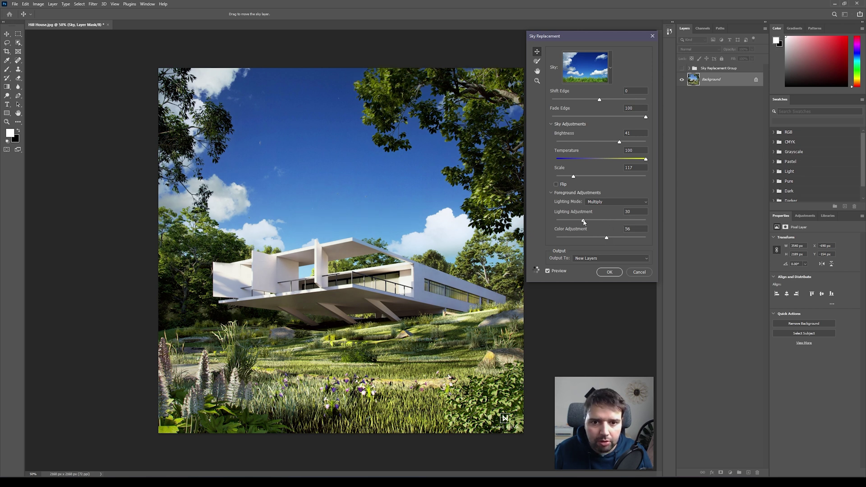
pyautogui.click(607, 272)
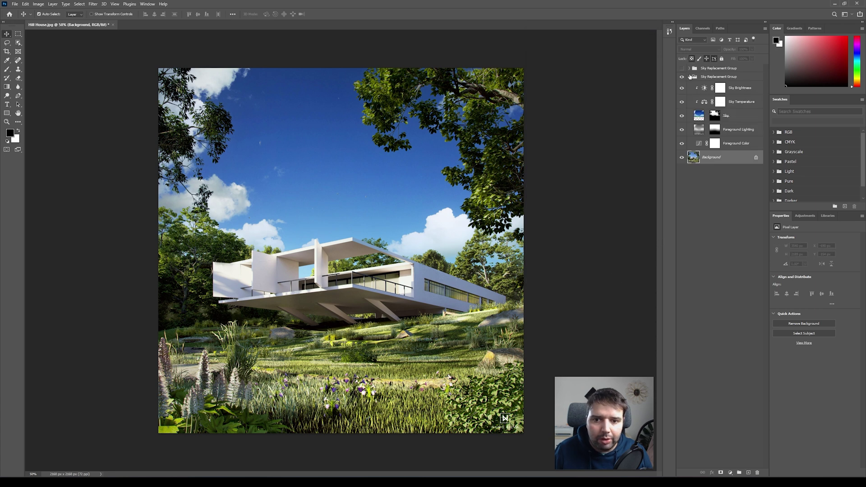
# Step: Toggle both sky groups to compare, ending with the warm cloudy group visible and blue cloud hidden
pyautogui.click(689, 77)
pyautogui.click(682, 77)
pyautogui.click(682, 68)
pyautogui.click(682, 67)
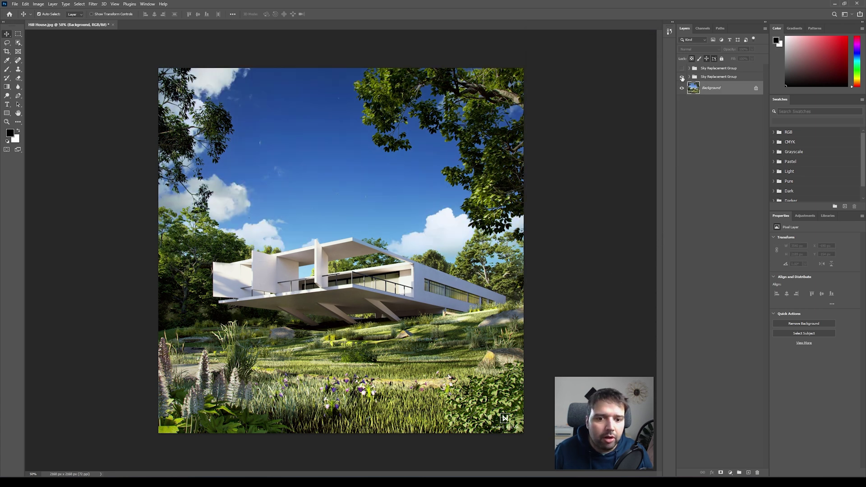
pyautogui.click(682, 67)
pyautogui.click(682, 68)
pyautogui.click(682, 67)
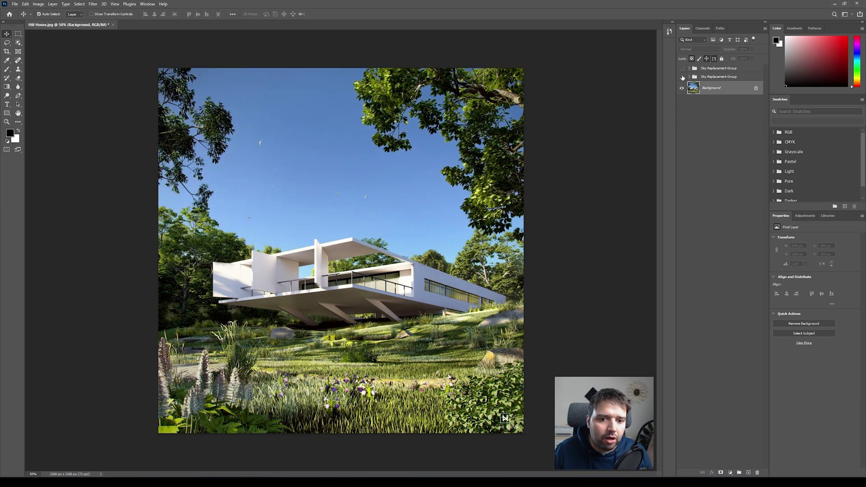
pyautogui.click(682, 77)
pyautogui.click(682, 77)
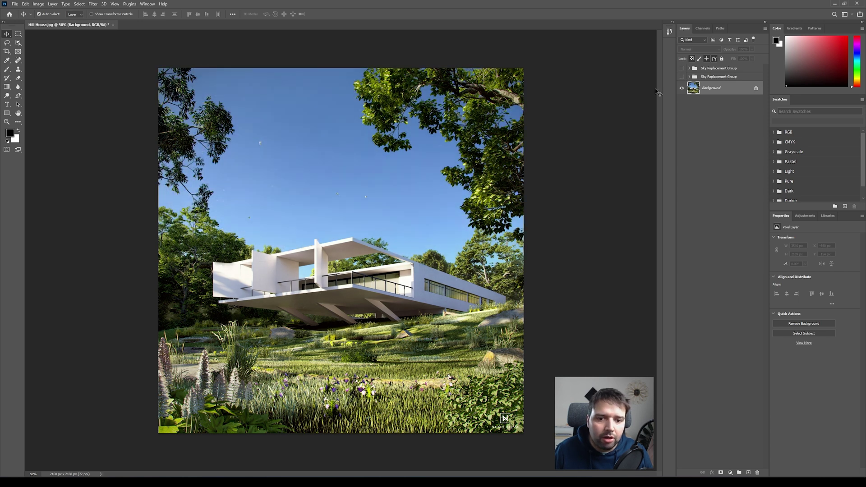
pyautogui.click(682, 77)
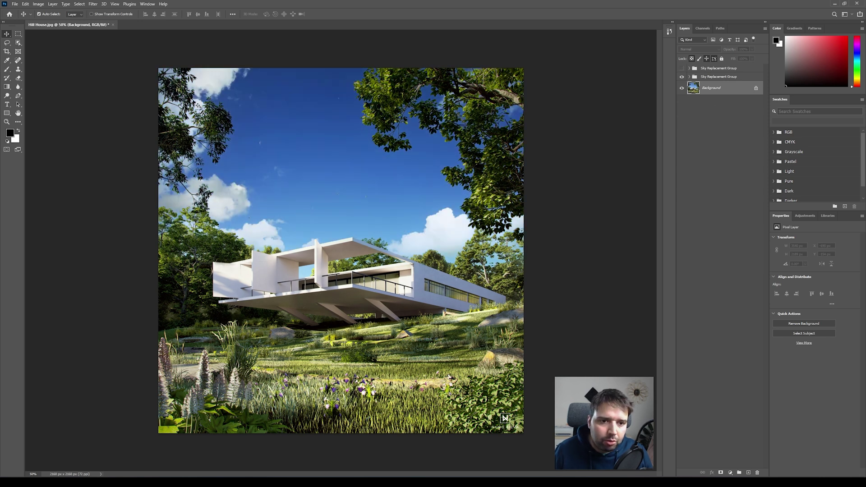
pyautogui.click(682, 68)
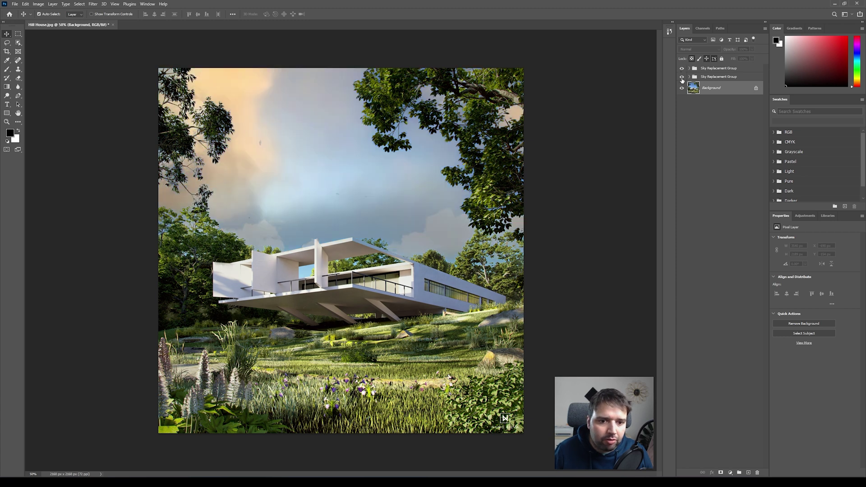
pyautogui.click(682, 78)
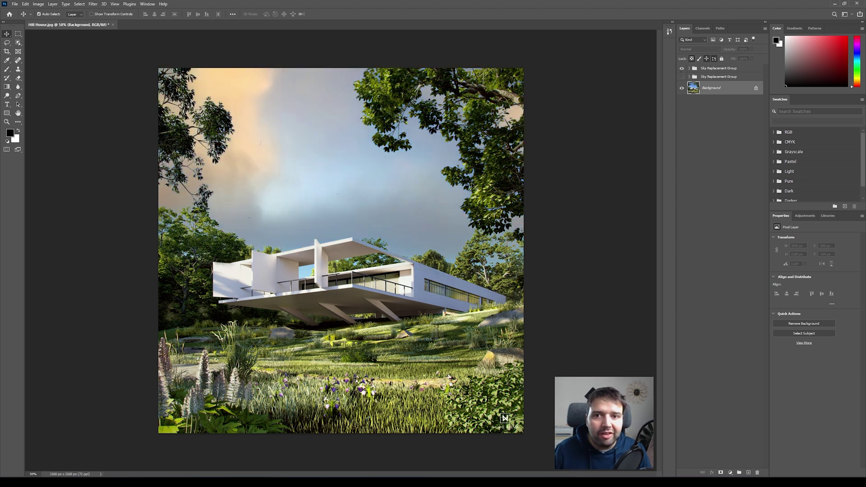